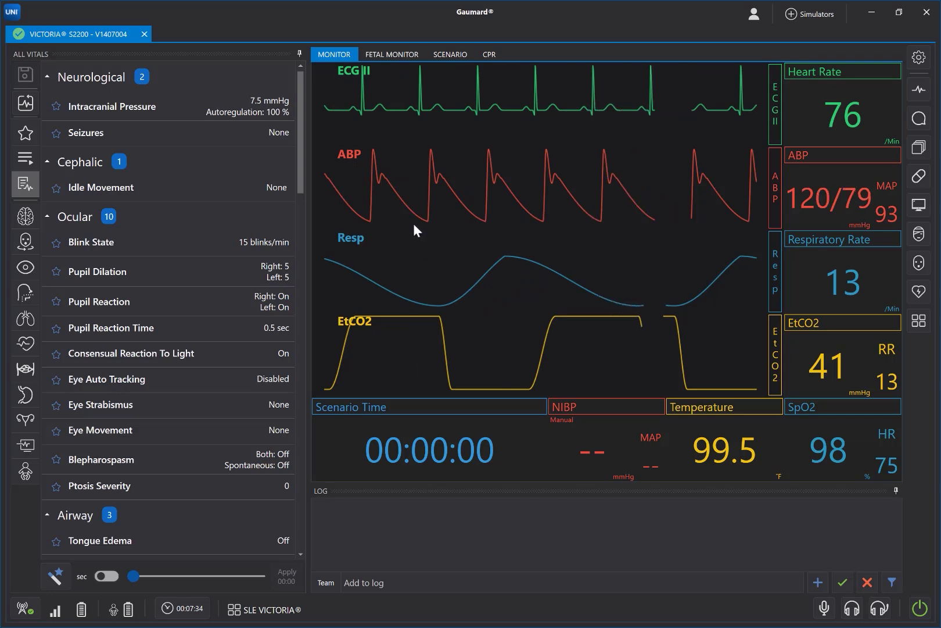
Step: Start the baby's descent at a rate of 2 cm/min on the fetal monitor, pausing and resuming it
{"action": "left_click", "coordinate": [394, 54]}
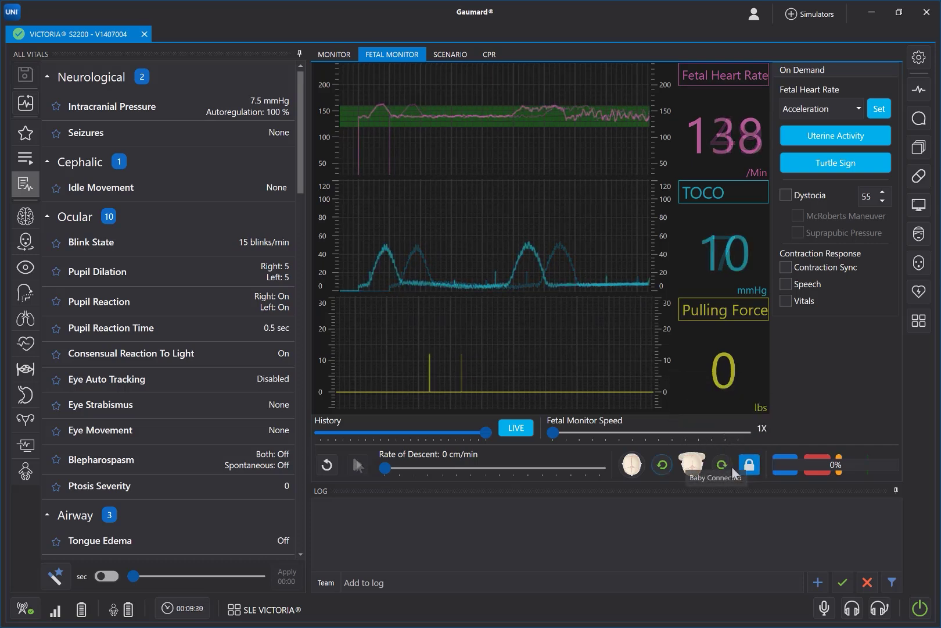
{"action": "left_click_drag", "start_coordinate": [383, 469], "coordinate": [410, 471]}
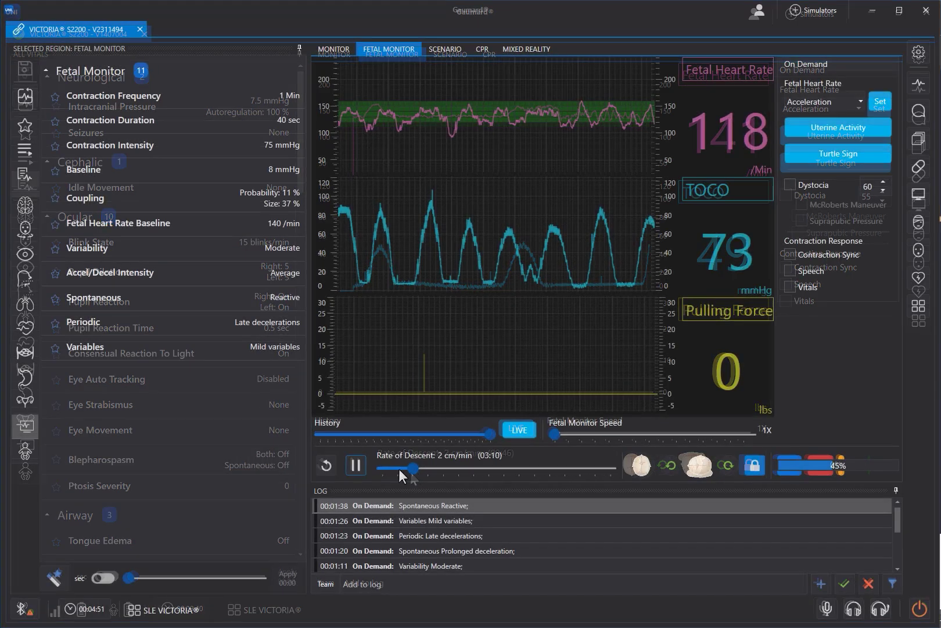
{"action": "left_click", "coordinate": [353, 465]}
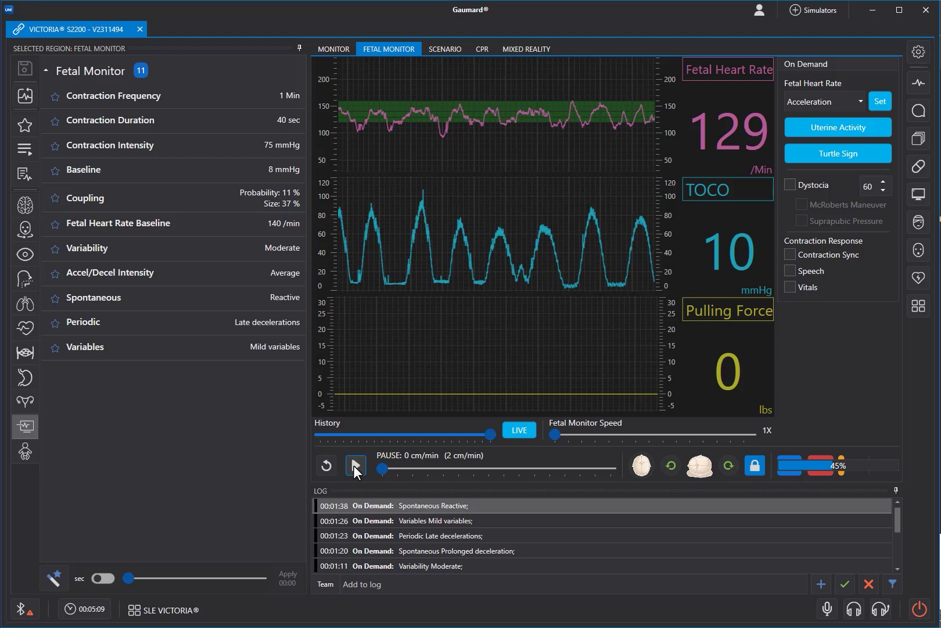
{"action": "left_click", "coordinate": [354, 465]}
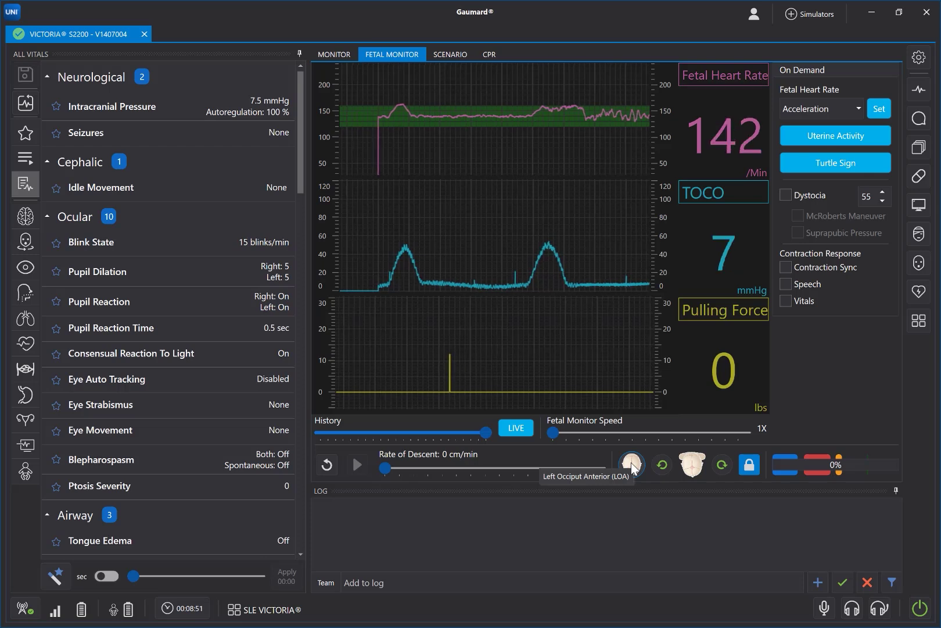
Step: Try rotating the baby clockwise and back counterclockwise in the delivery controls, and toggle the baby connection lock
{"action": "left_click", "coordinate": [632, 465]}
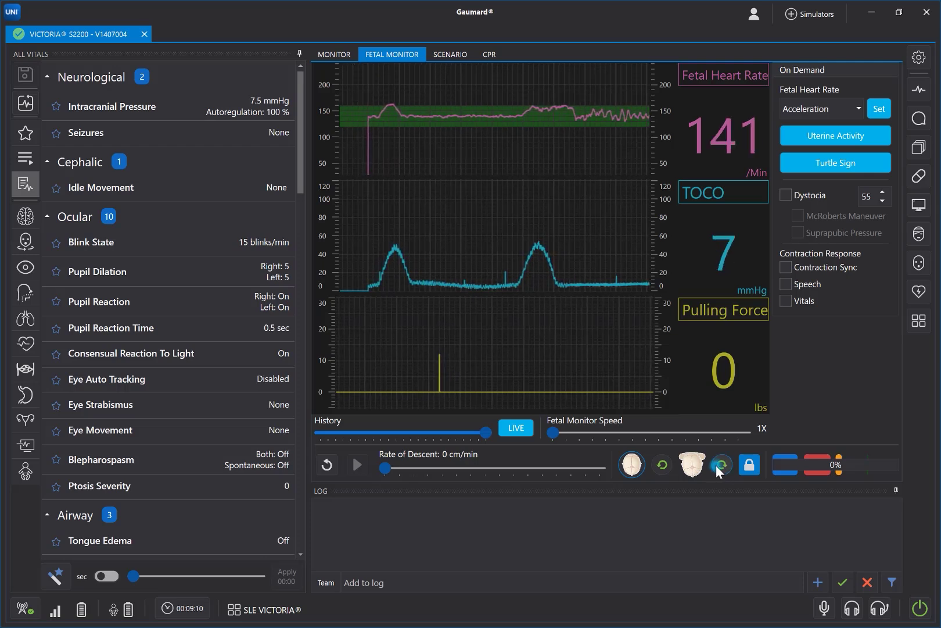
{"action": "left_click", "coordinate": [718, 468]}
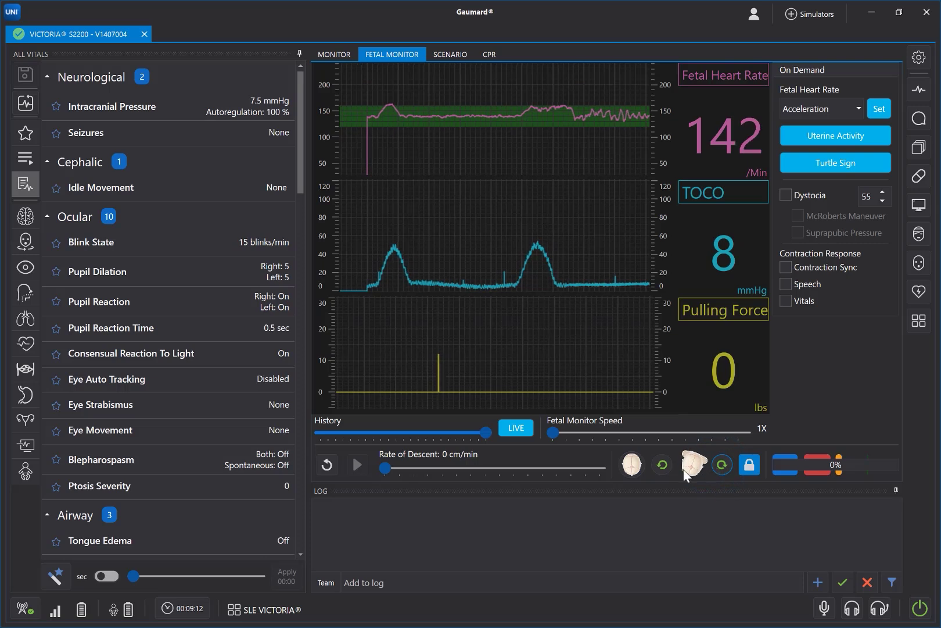
{"action": "left_click", "coordinate": [663, 465]}
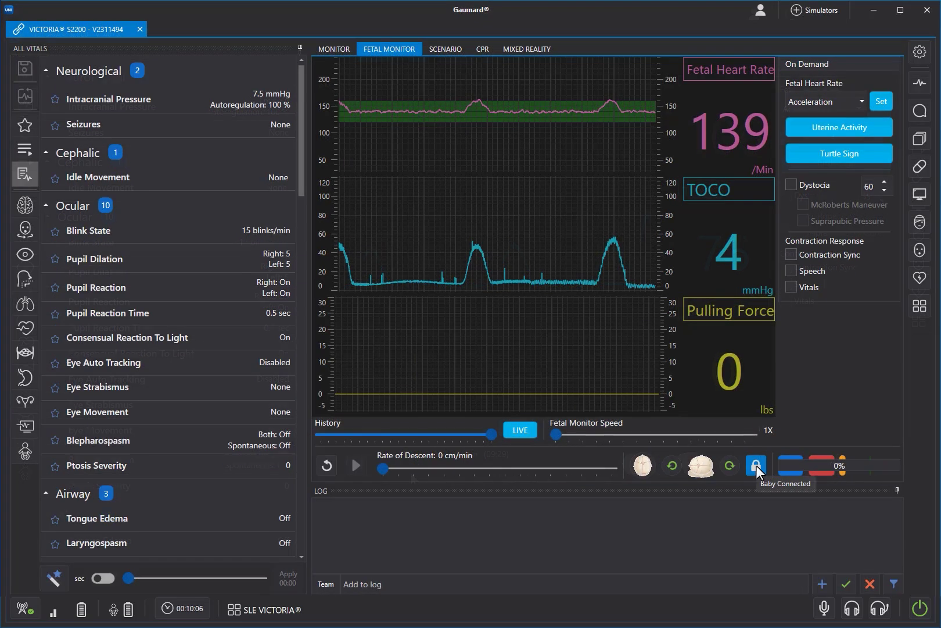
{"action": "left_click", "coordinate": [756, 465]}
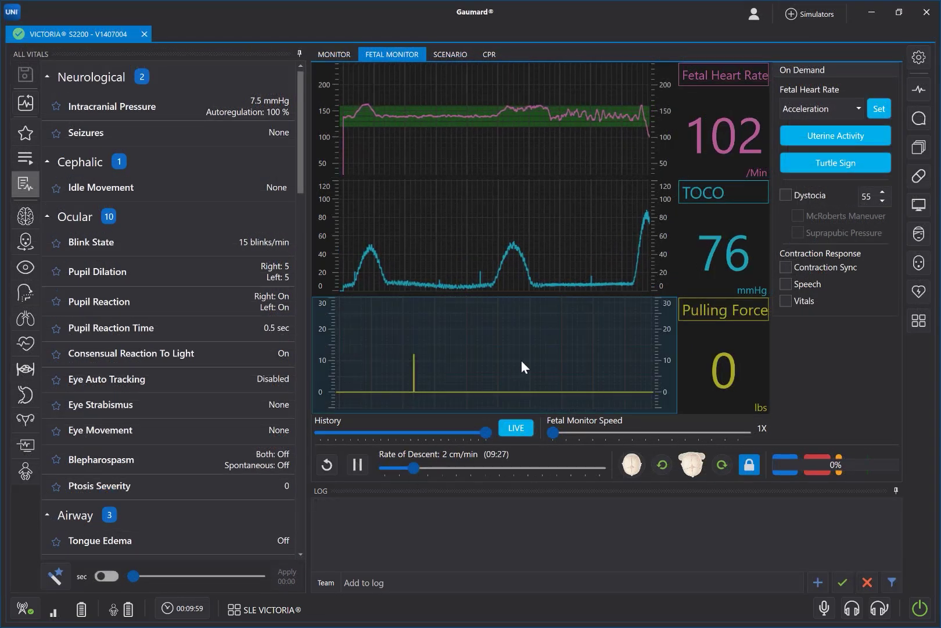
Step: Apply a prolonged deceleration to the fetal heart rate on demand and trigger uterine activity
{"action": "left_click", "coordinate": [860, 106]}
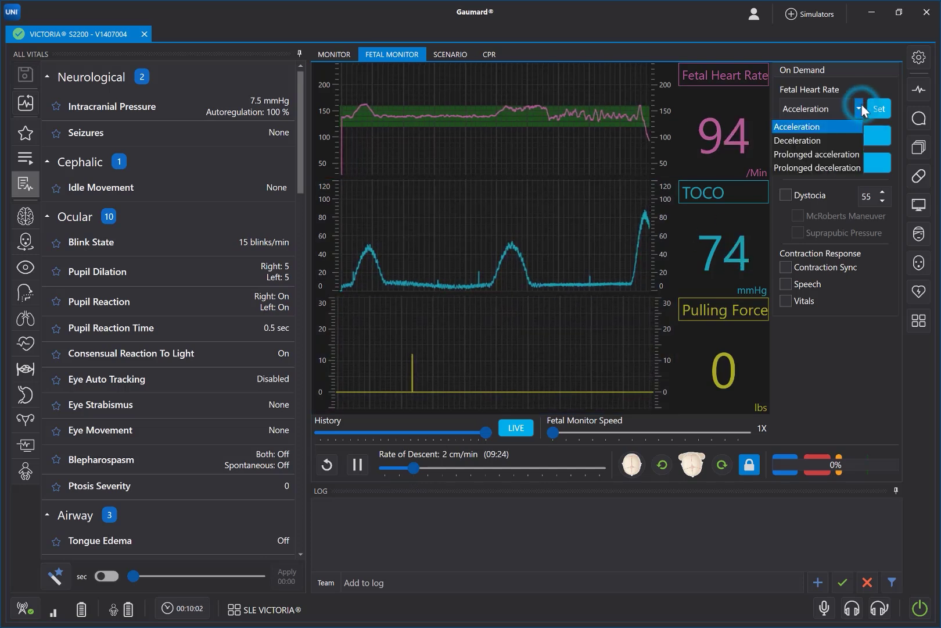
{"action": "left_click", "coordinate": [824, 168]}
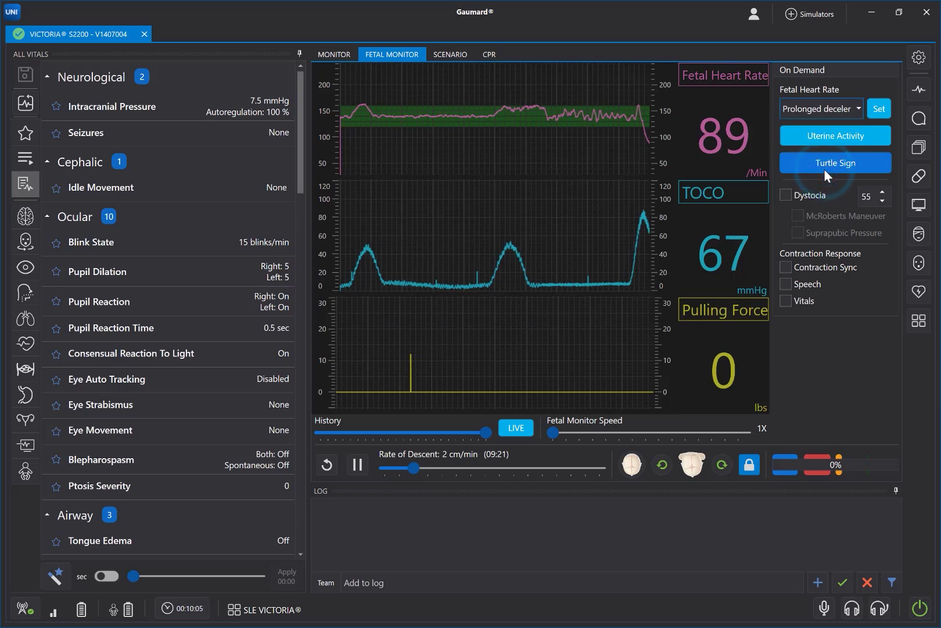
{"action": "left_click", "coordinate": [876, 108]}
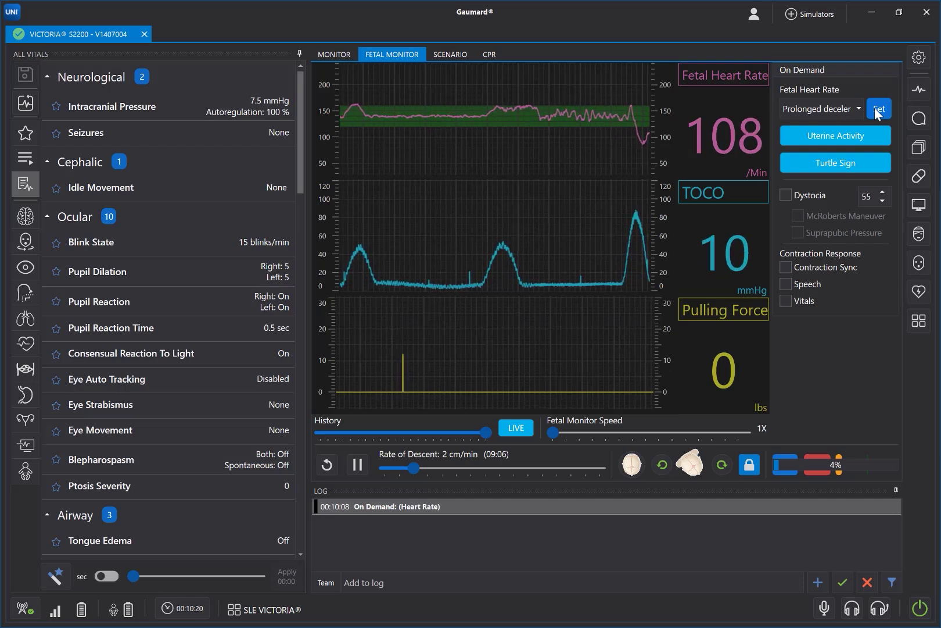
{"action": "left_click", "coordinate": [846, 136]}
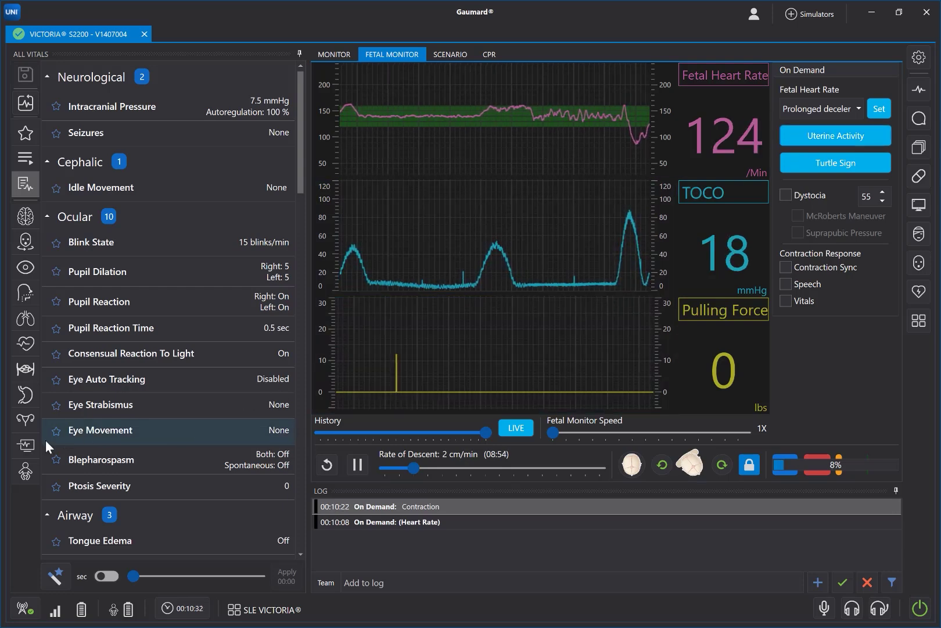
Step: Show the fetal monitor vitals and enable dystocia with its value set to 52
{"action": "left_click", "coordinate": [25, 445]}
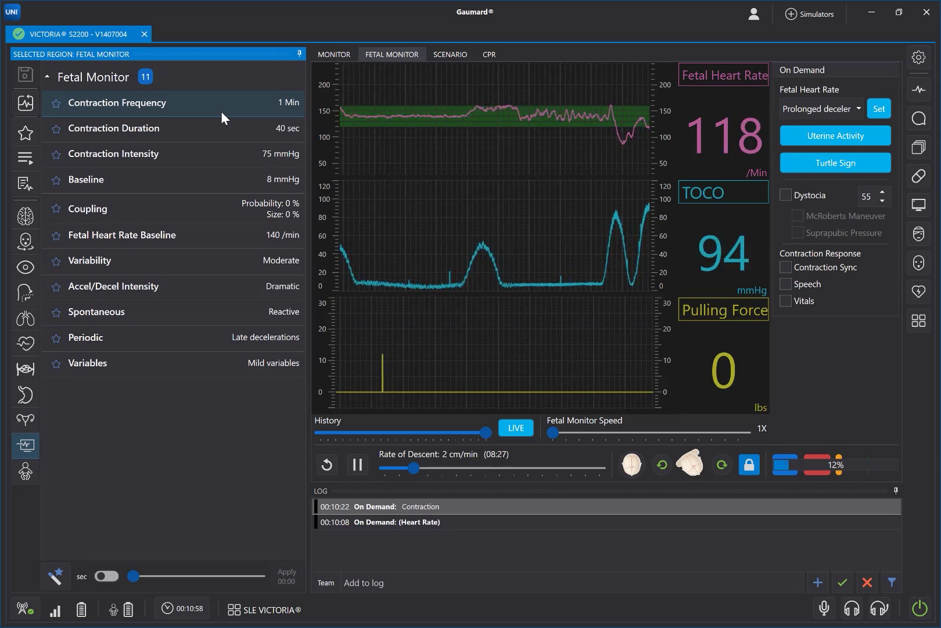
{"action": "left_click", "coordinate": [785, 194]}
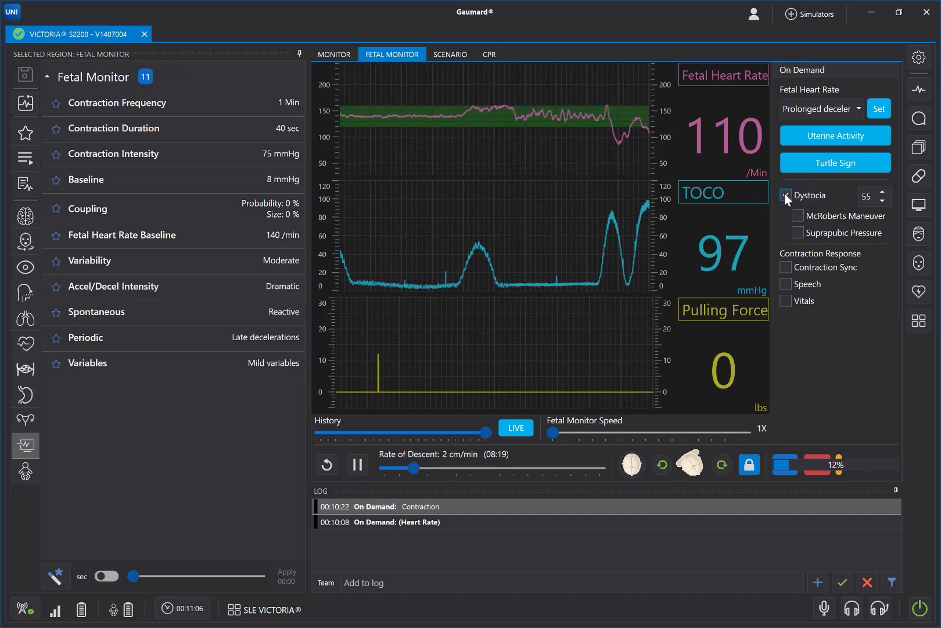
{"action": "left_click", "coordinate": [884, 201]}
{"action": "left_click", "coordinate": [884, 201]}
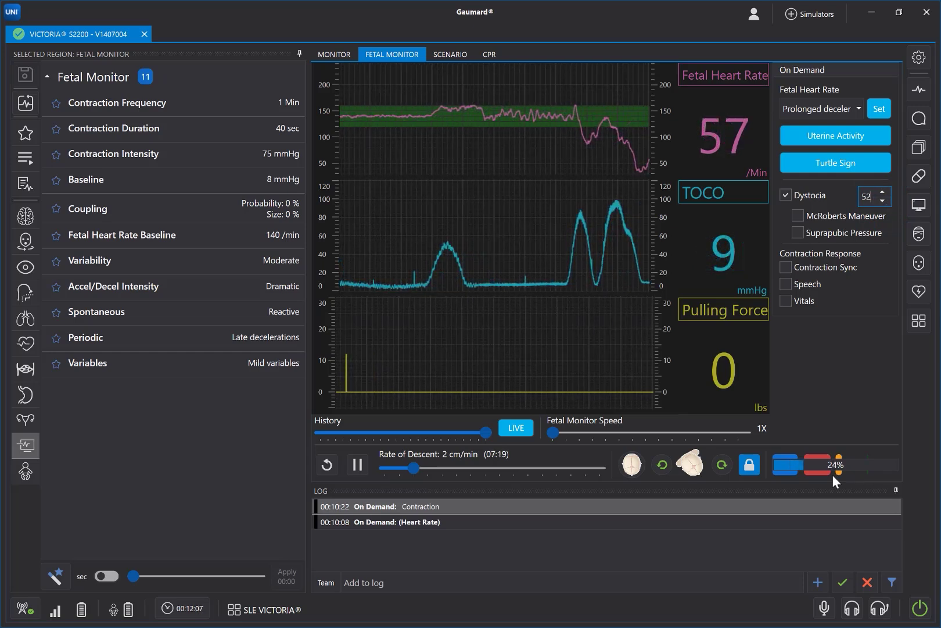
Step: Set Baby Cyanosis in the fetus vitals to 91% and add the change to the queue
{"action": "left_click", "coordinate": [26, 470]}
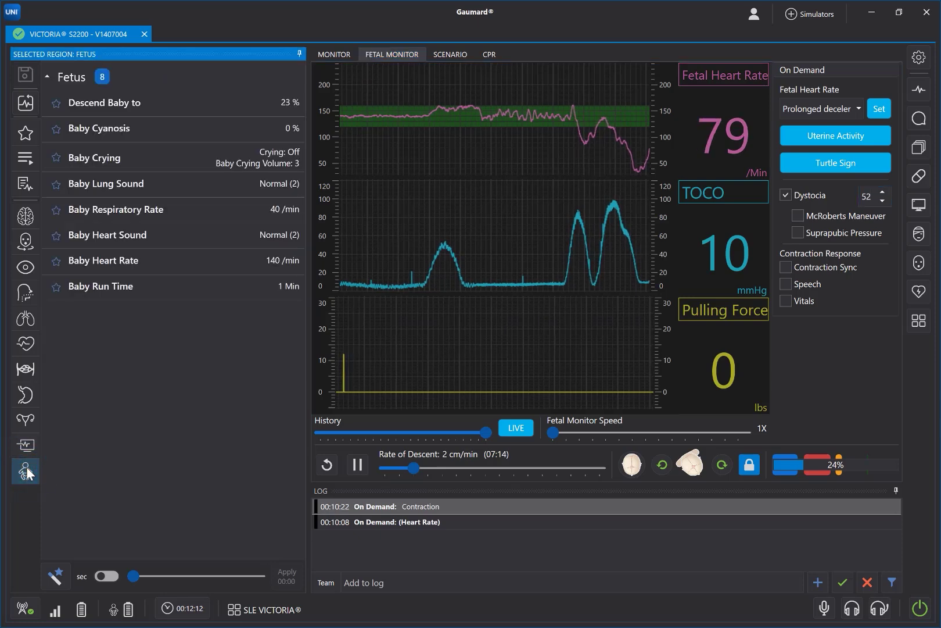
{"action": "left_click", "coordinate": [285, 124]}
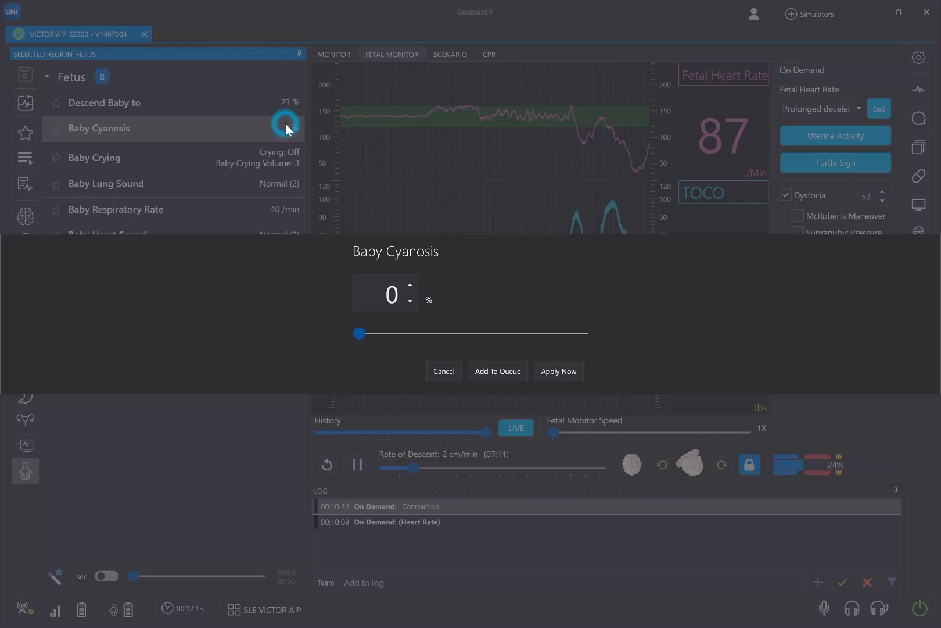
{"action": "left_click", "coordinate": [563, 329]}
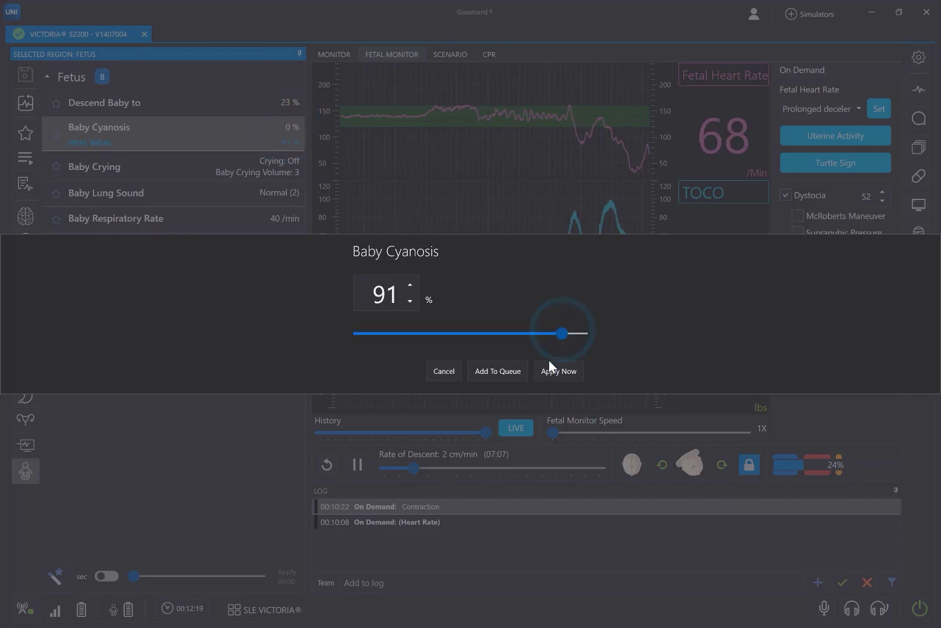
{"action": "left_click", "coordinate": [513, 373]}
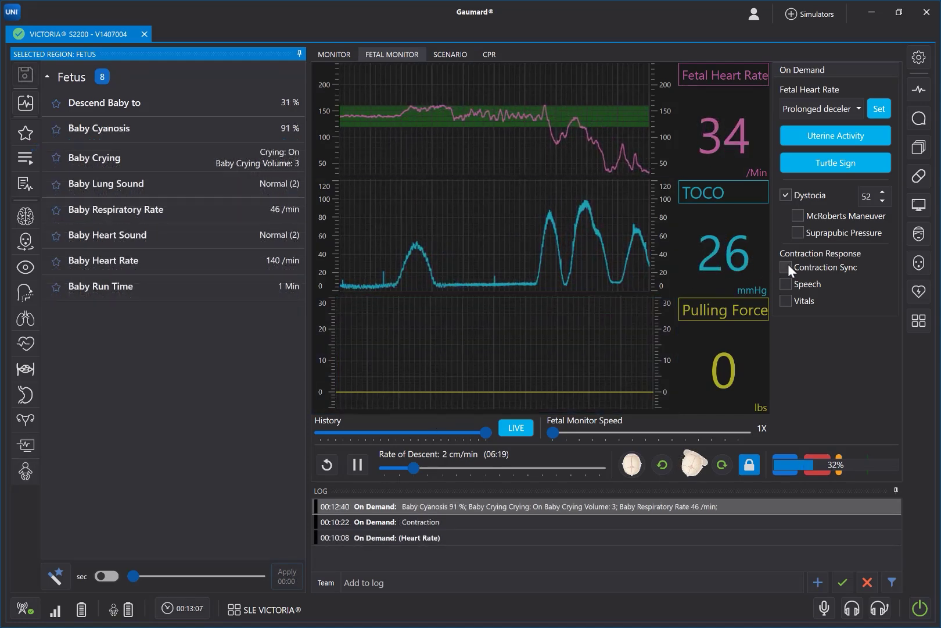
Step: Enable the contraction sync, speech and vitals contraction responses
{"action": "left_click", "coordinate": [788, 267]}
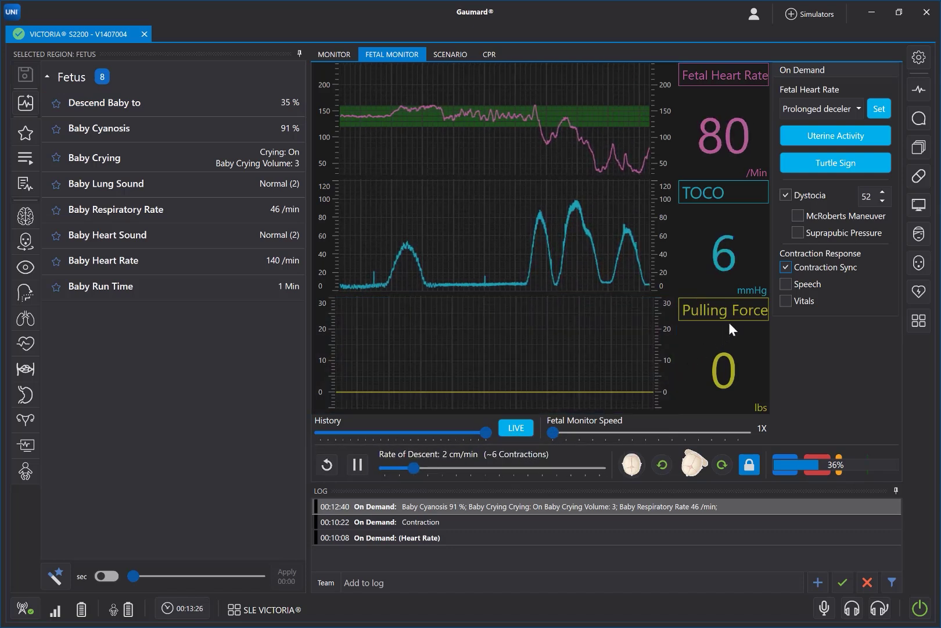
{"action": "left_click", "coordinate": [794, 289]}
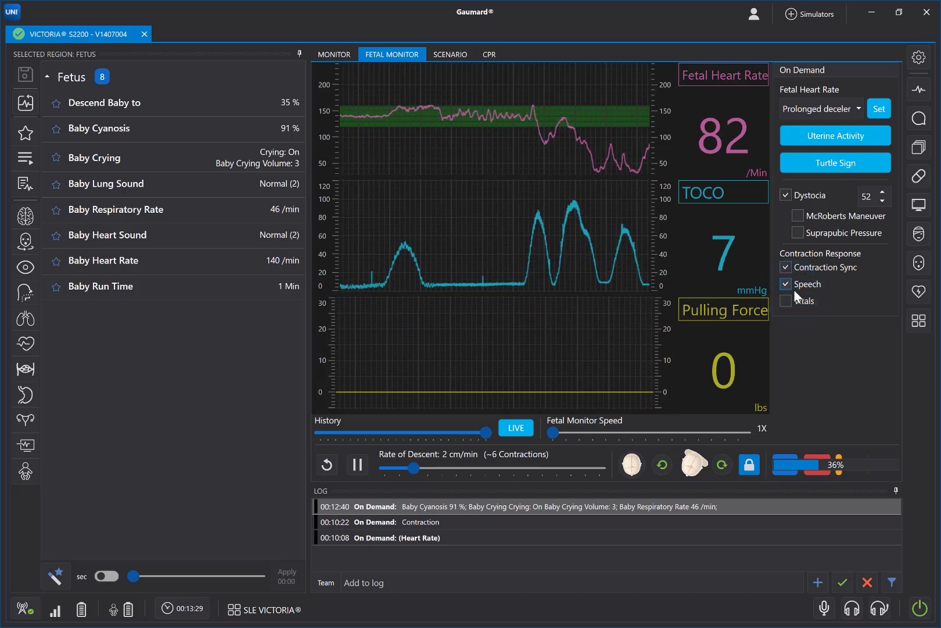
{"action": "left_click", "coordinate": [789, 300]}
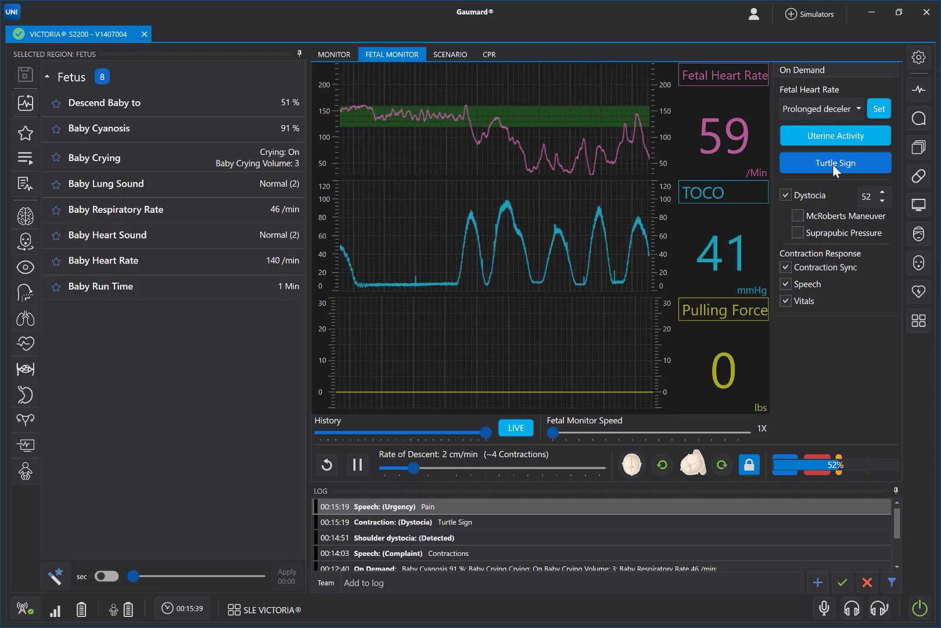
Step: Mark the McRoberts maneuver as performed for the dystocia, and reset the delivery
{"action": "left_click", "coordinate": [803, 215]}
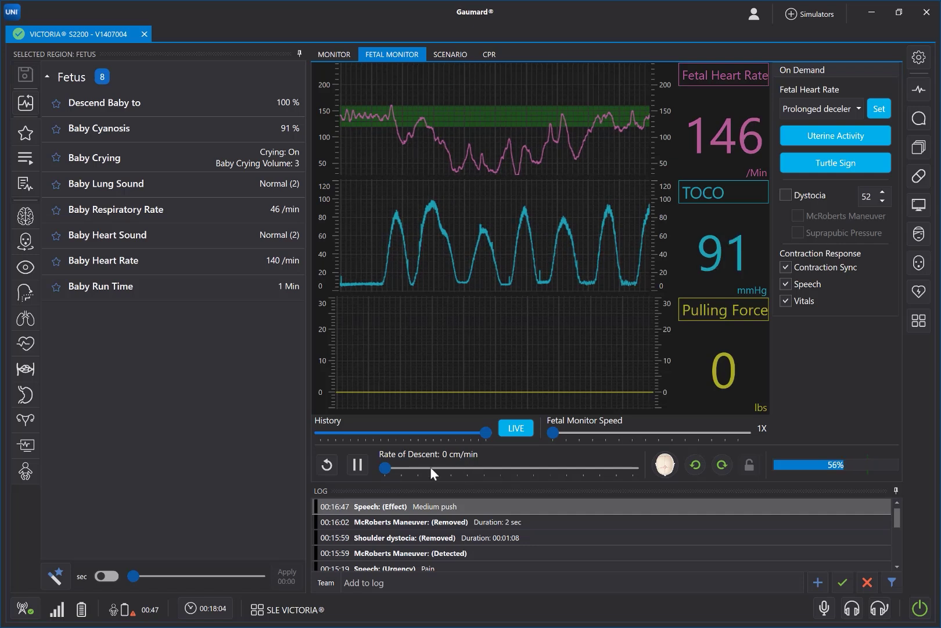
{"action": "left_click", "coordinate": [329, 467]}
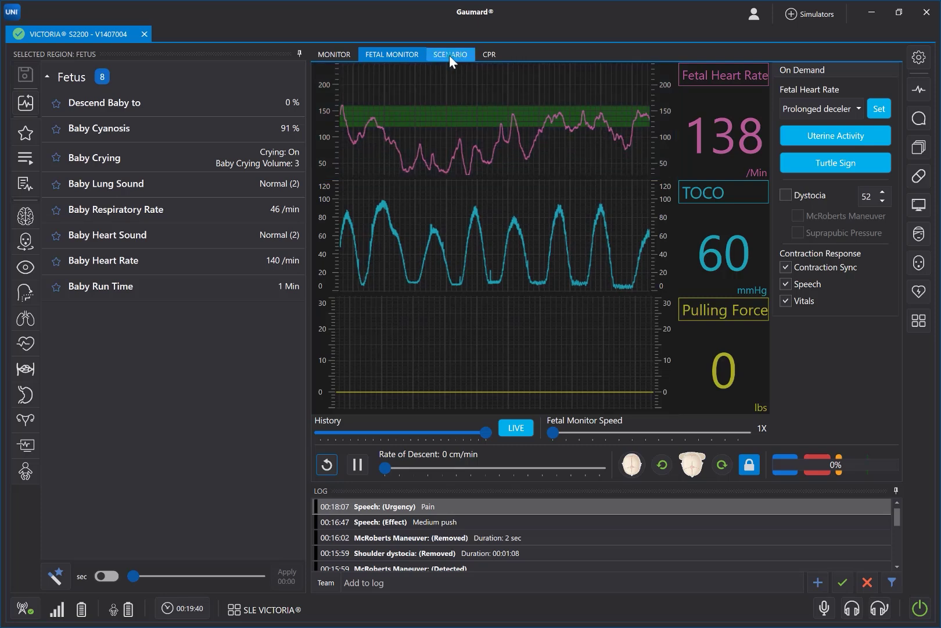
Step: Examine the details of the Normal Vaginal Delivery Scenario in the scenario configuration, and return to the scenario list
{"action": "left_click", "coordinate": [450, 55]}
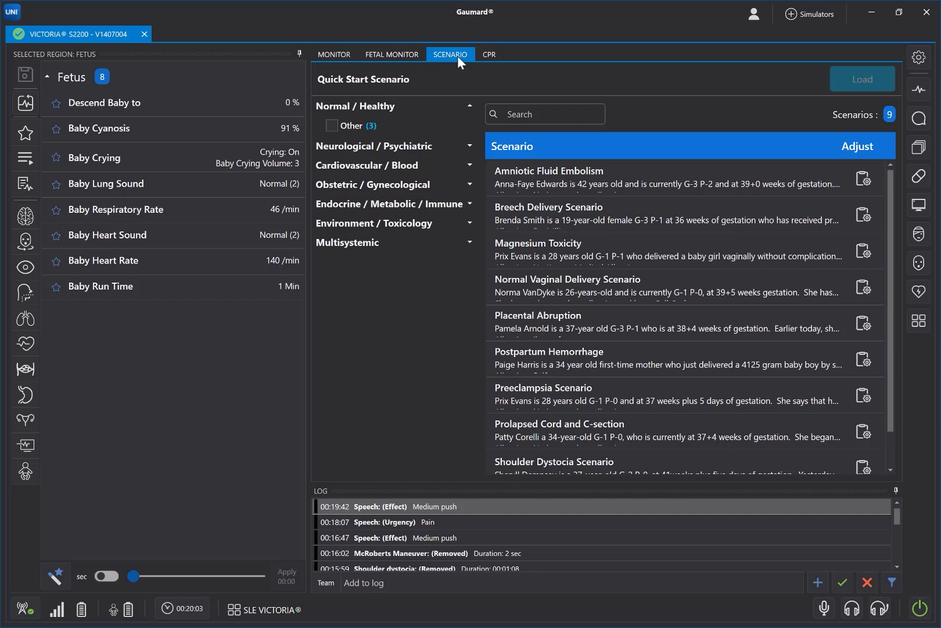
{"action": "left_click", "coordinate": [863, 289]}
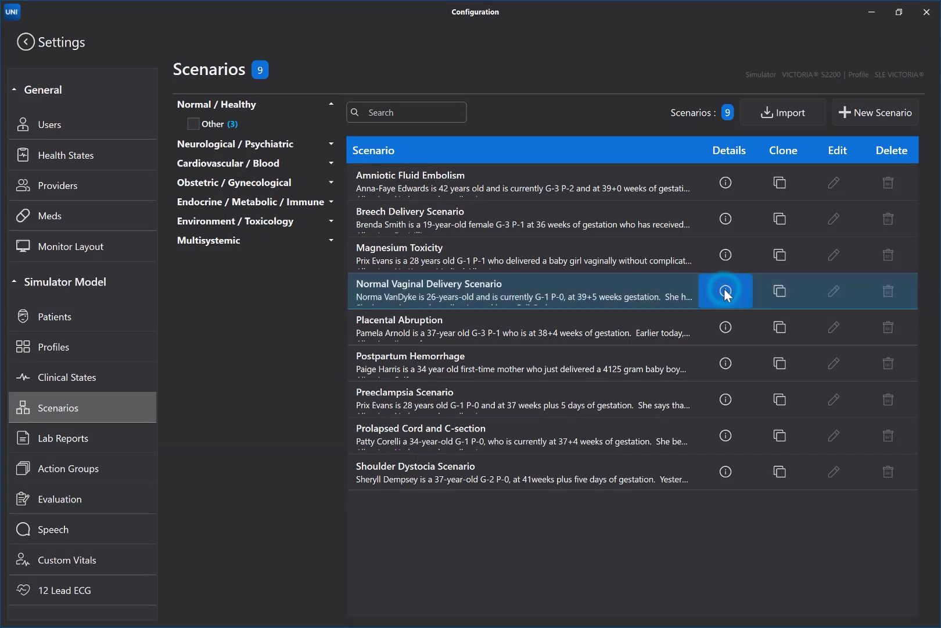
{"action": "mouse_move", "coordinate": [726, 294]}
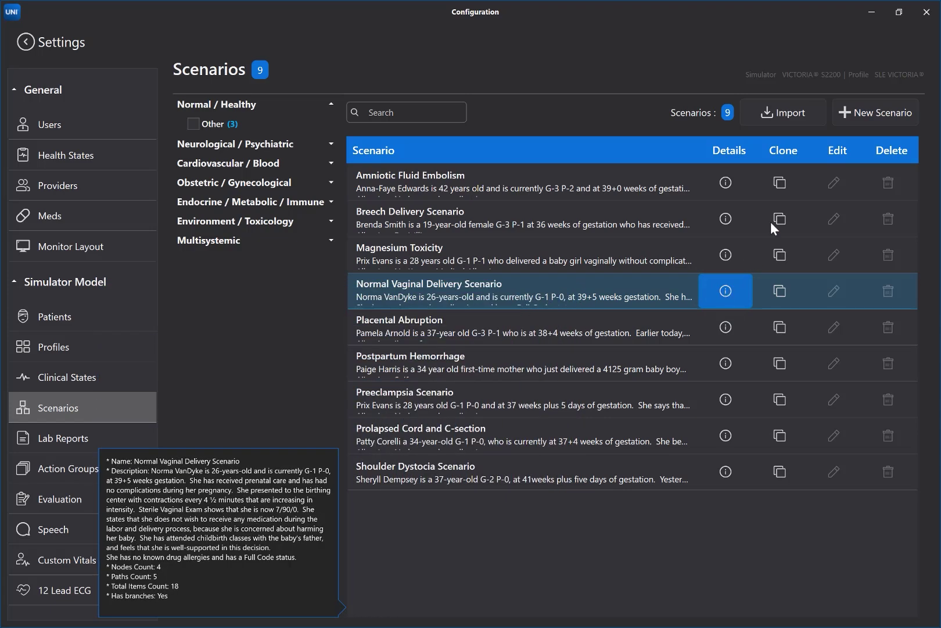
{"action": "left_click", "coordinate": [926, 13]}
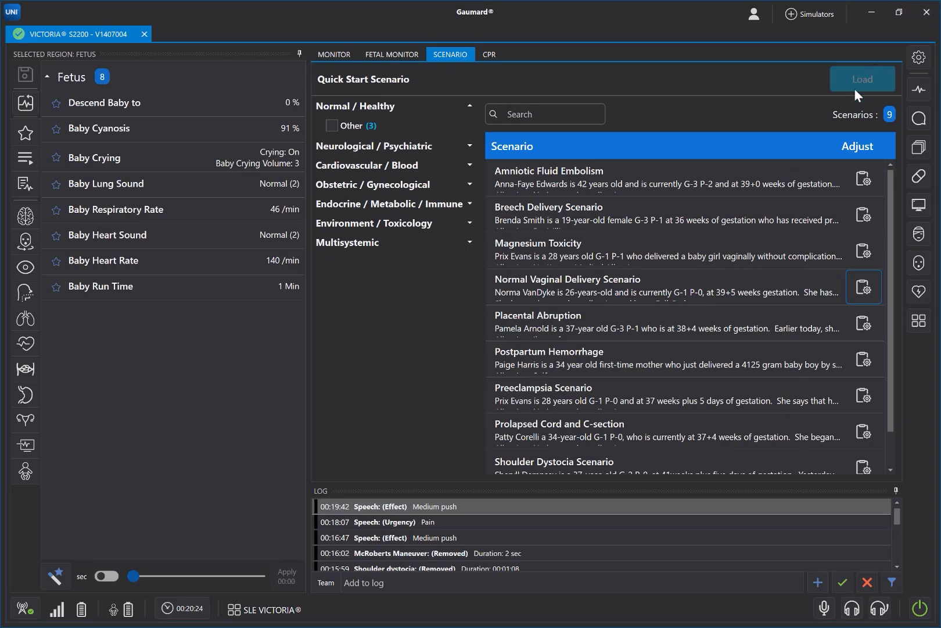
Step: Load the Normal Vaginal Delivery Scenario and read through its description and prebriefing
{"action": "left_click", "coordinate": [682, 290]}
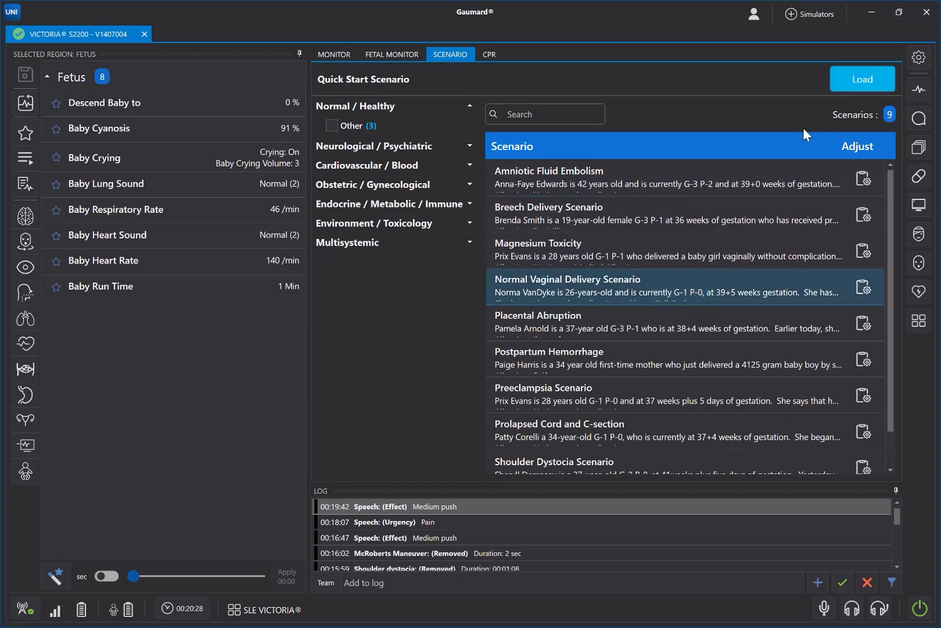
{"action": "left_click", "coordinate": [836, 81]}
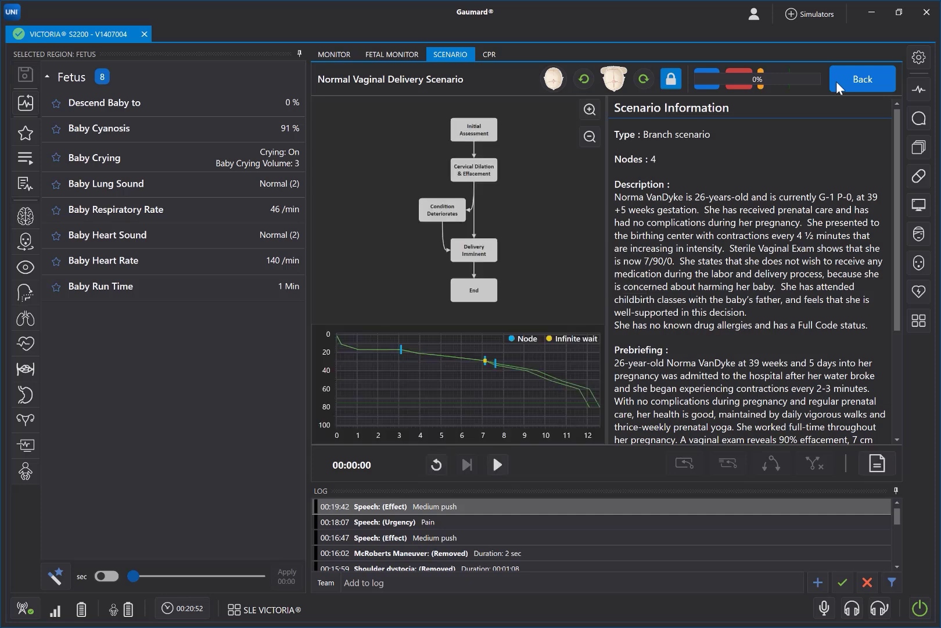
{"action": "left_click", "coordinate": [836, 81]}
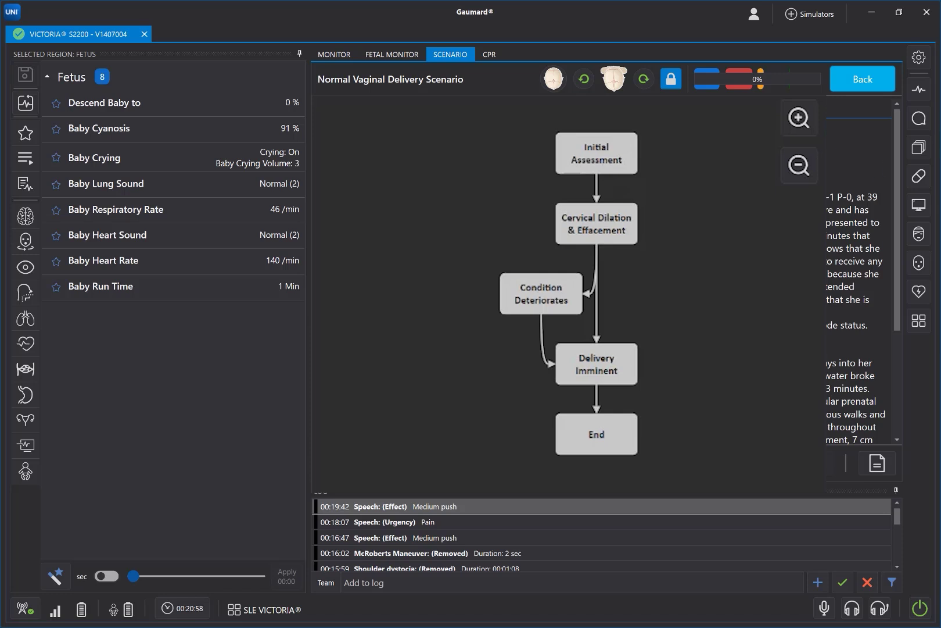
{"action": "left_click", "coordinate": [782, 249]}
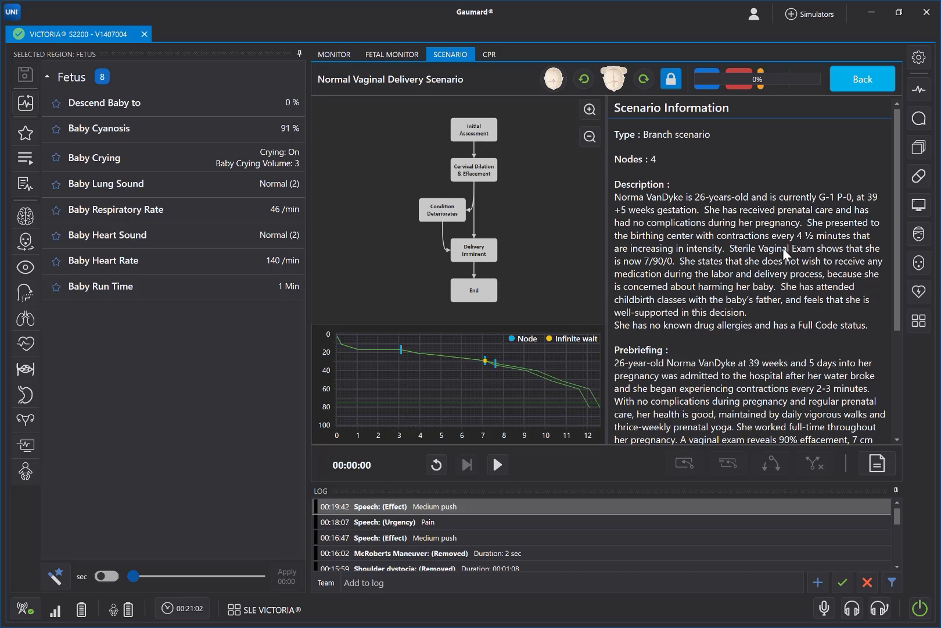
{"action": "scroll", "coordinate": [783, 248], "scroll_direction": "down", "scroll_amount": 5}
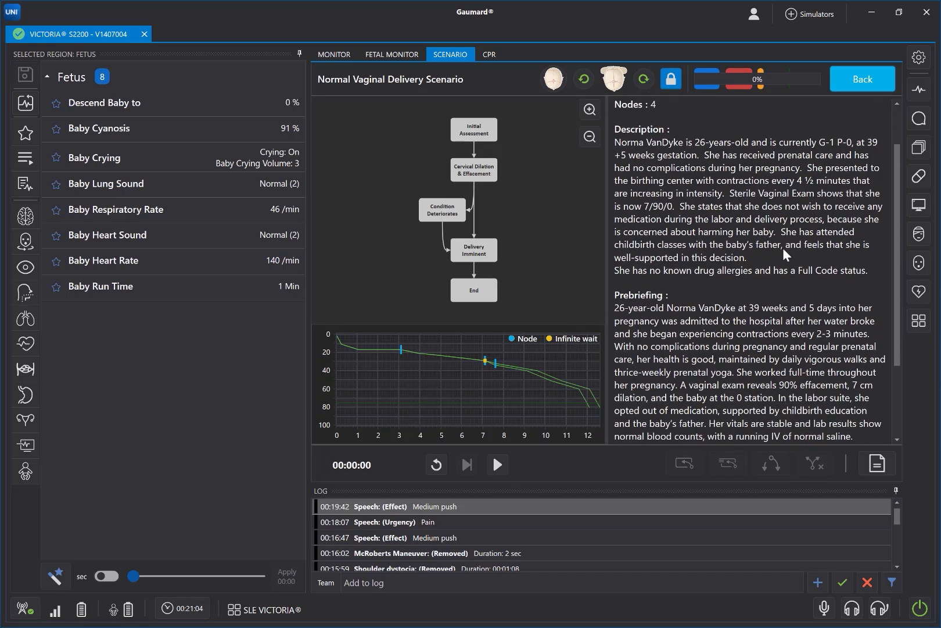
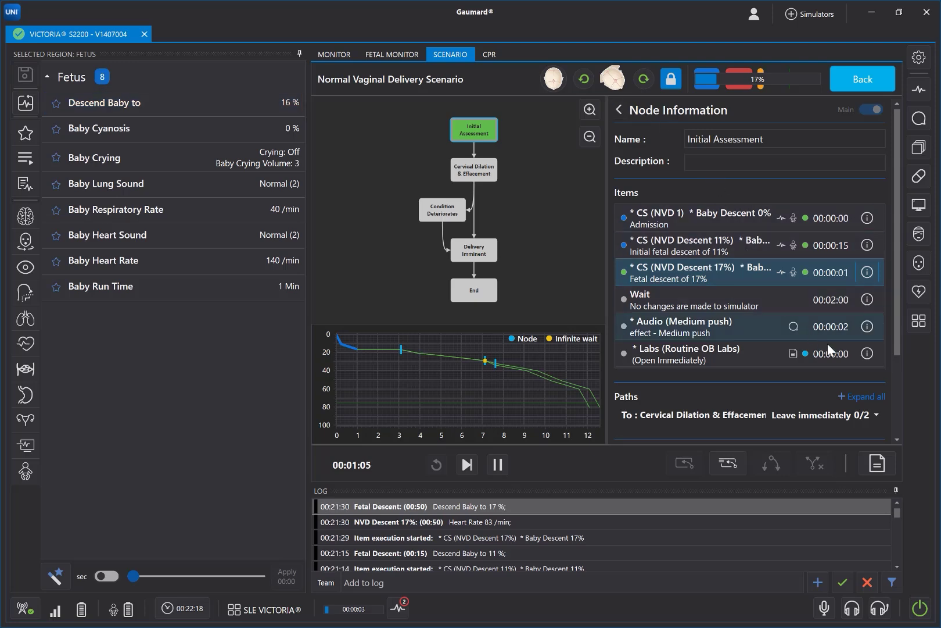
Step: Expand all paths of the running scenario's Initial Assessment node
{"action": "left_click", "coordinate": [861, 397]}
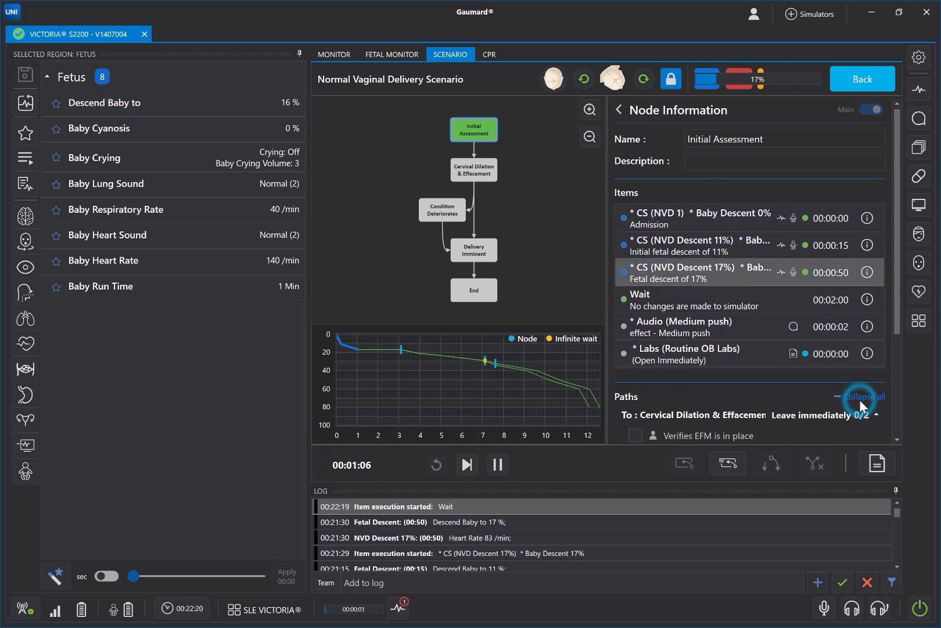
Step: Mark patient identification with 2 identifiers, pain level assessment and hand hygiene as completed expected participant actions for the Initial Assessment
{"action": "scroll", "coordinate": [860, 399], "scroll_direction": "down", "scroll_amount": 3}
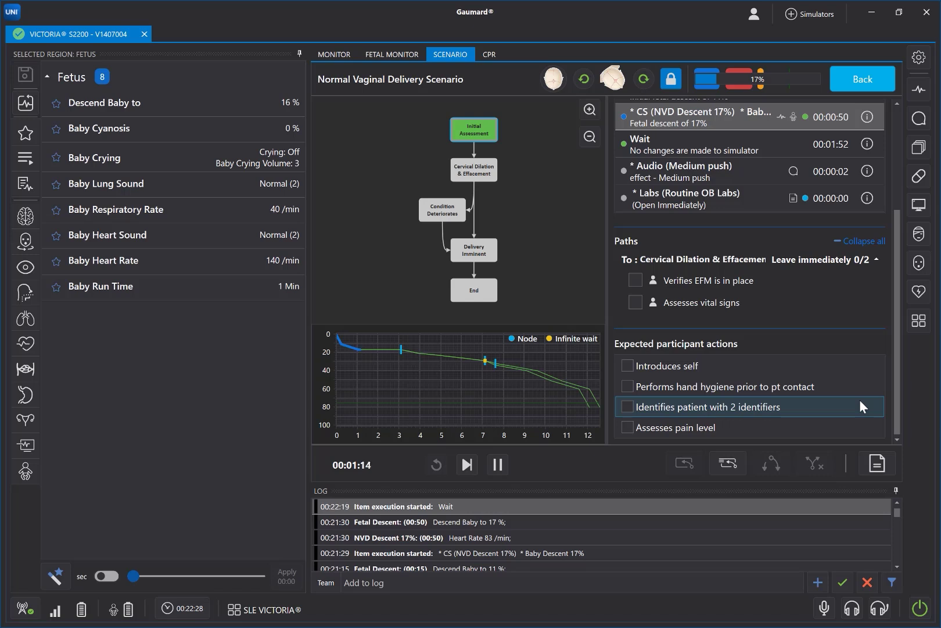
{"action": "left_click", "coordinate": [626, 406]}
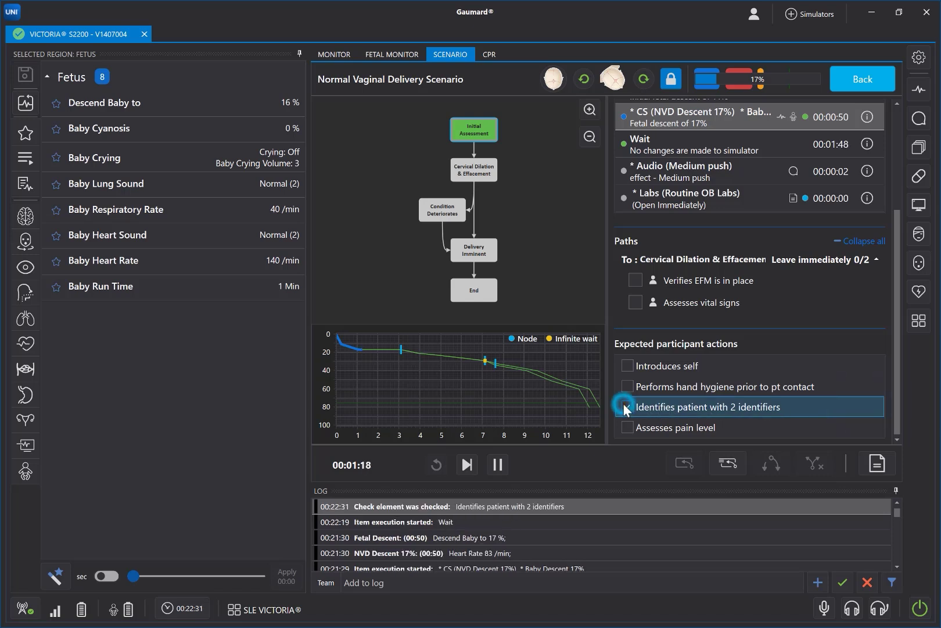
{"action": "left_click", "coordinate": [626, 426]}
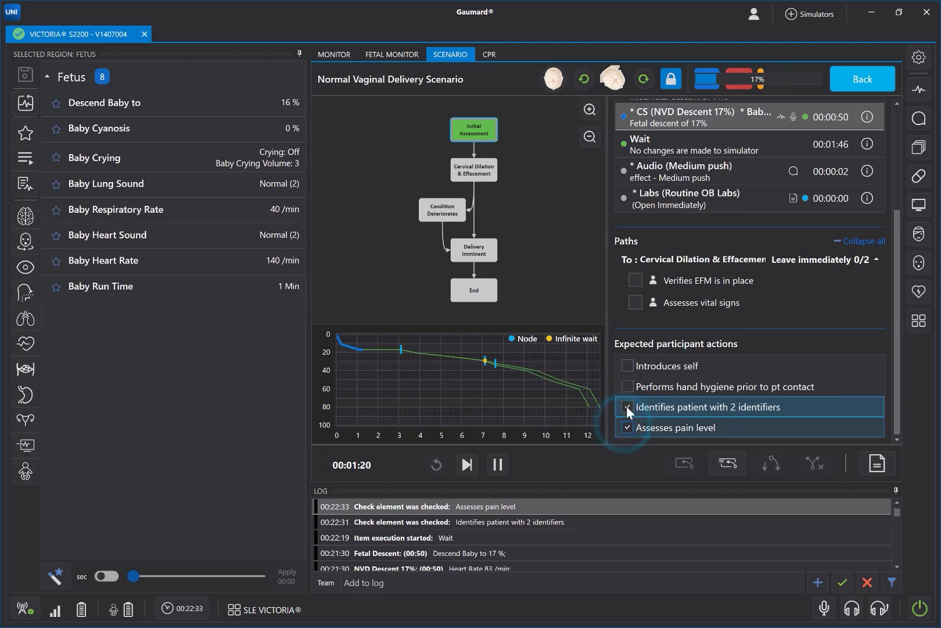
{"action": "left_click", "coordinate": [627, 386]}
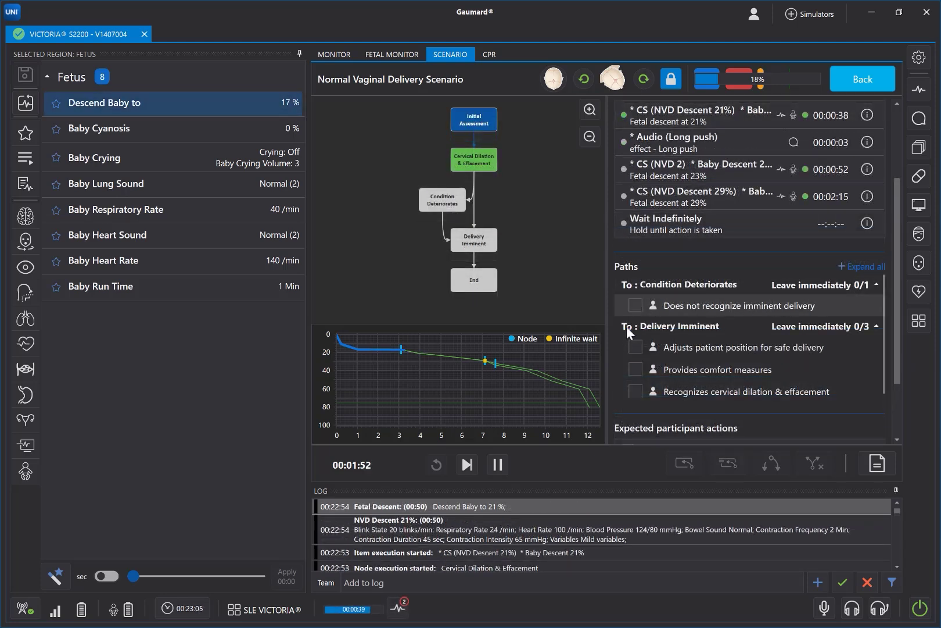
Step: Mark safe patient positioning and comfort measures as met for Delivery Imminent, and failure to recognize imminent delivery as met for Condition Deteriorates
{"action": "left_click", "coordinate": [634, 348]}
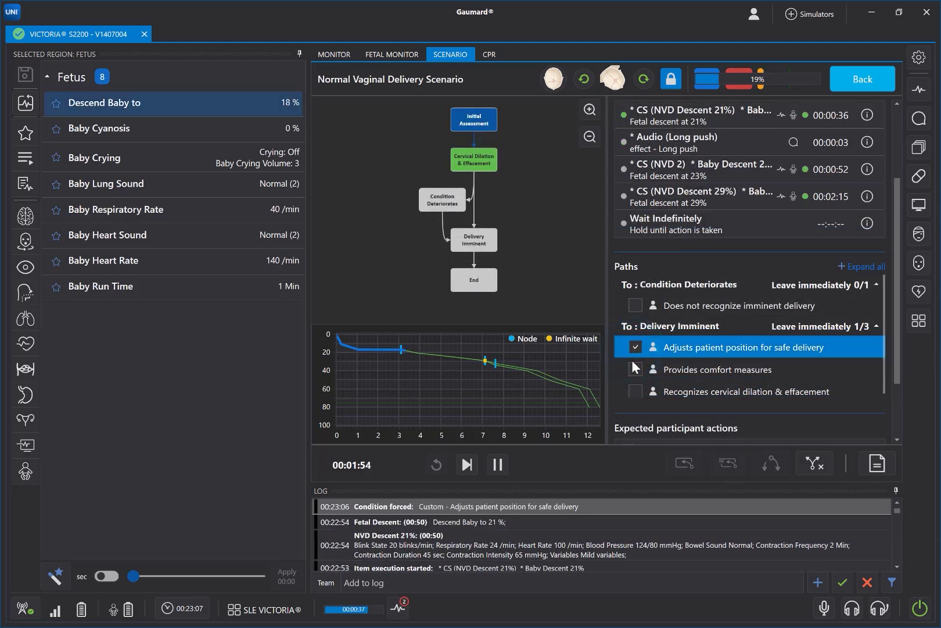
{"action": "left_click", "coordinate": [634, 370]}
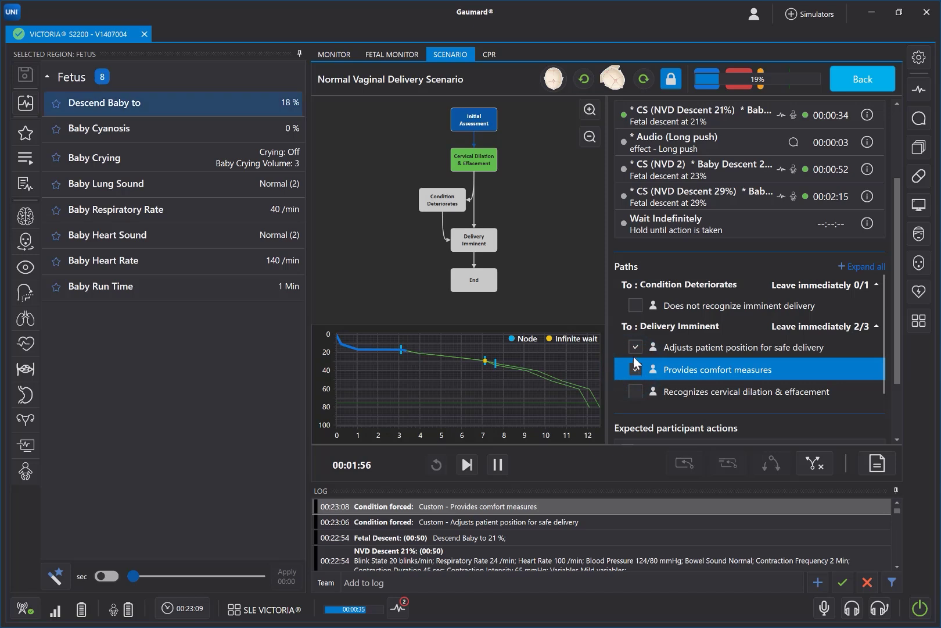
{"action": "left_click", "coordinate": [639, 303]}
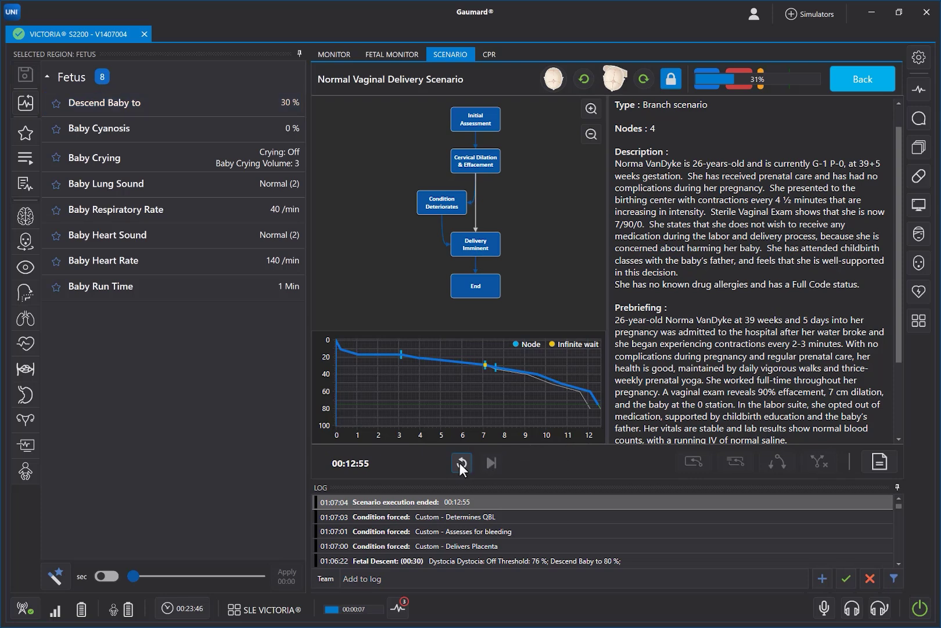
Step: Reset the ended Normal Vaginal Delivery Scenario to its start
{"action": "left_click", "coordinate": [460, 463]}
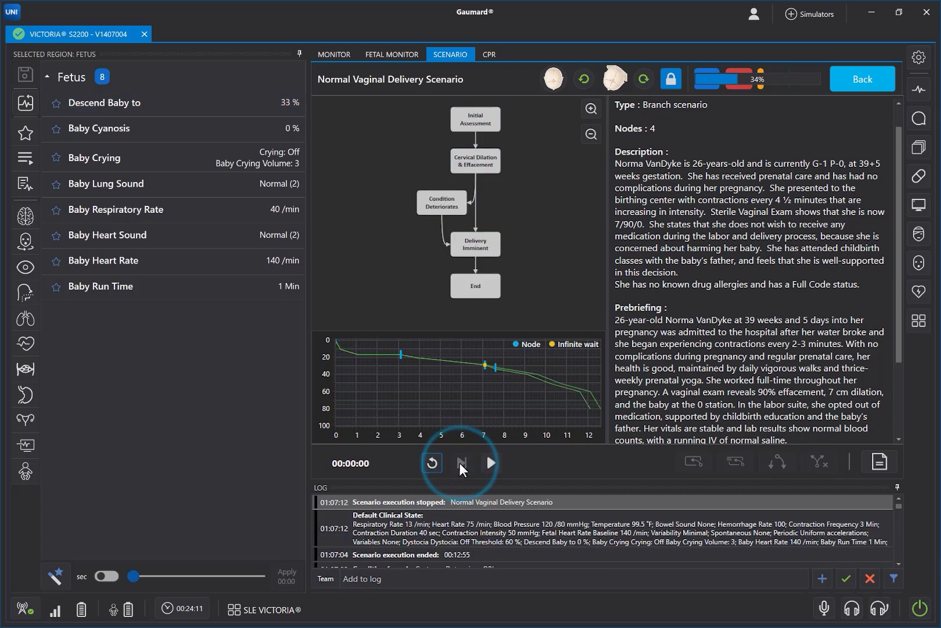